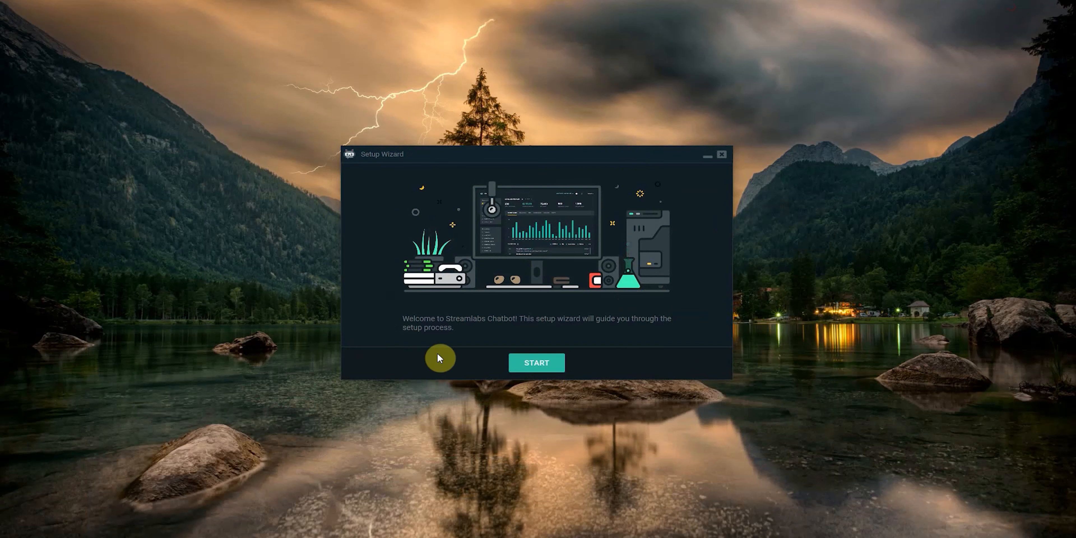
Step: Start the setup wizard with Twitch as the bot's platform and continue past the system check
click(542, 366)
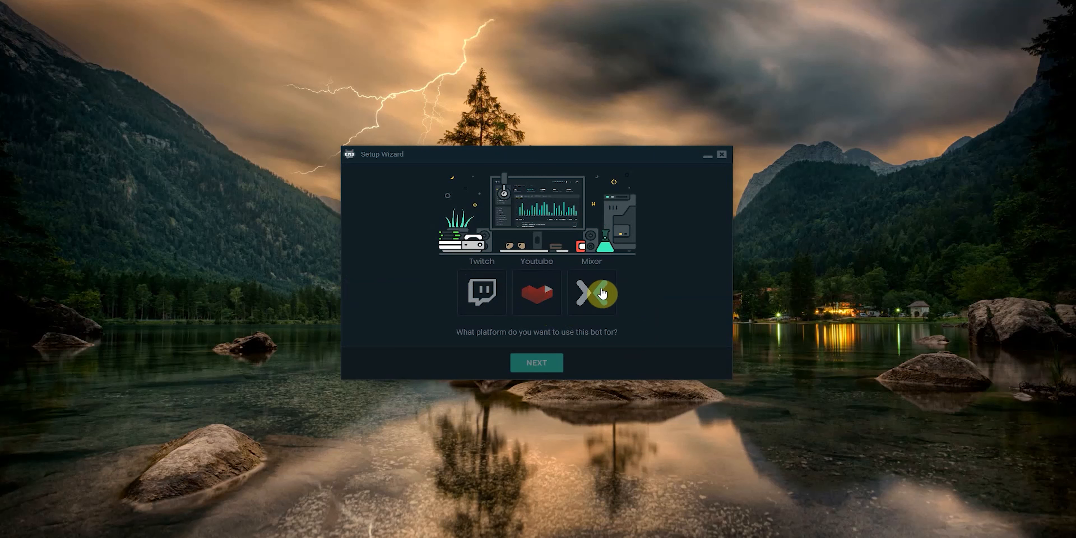
click(482, 293)
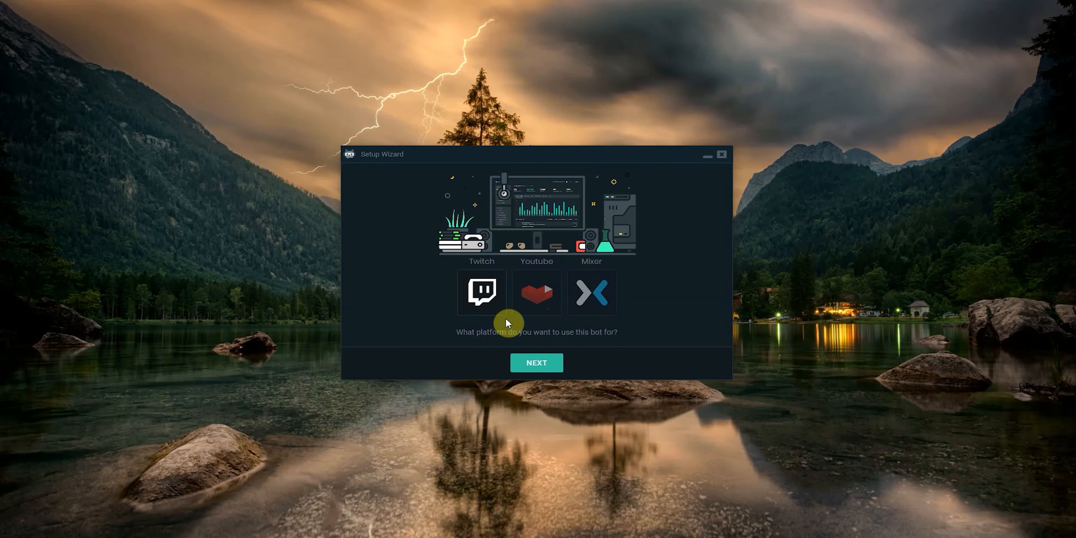
click(538, 364)
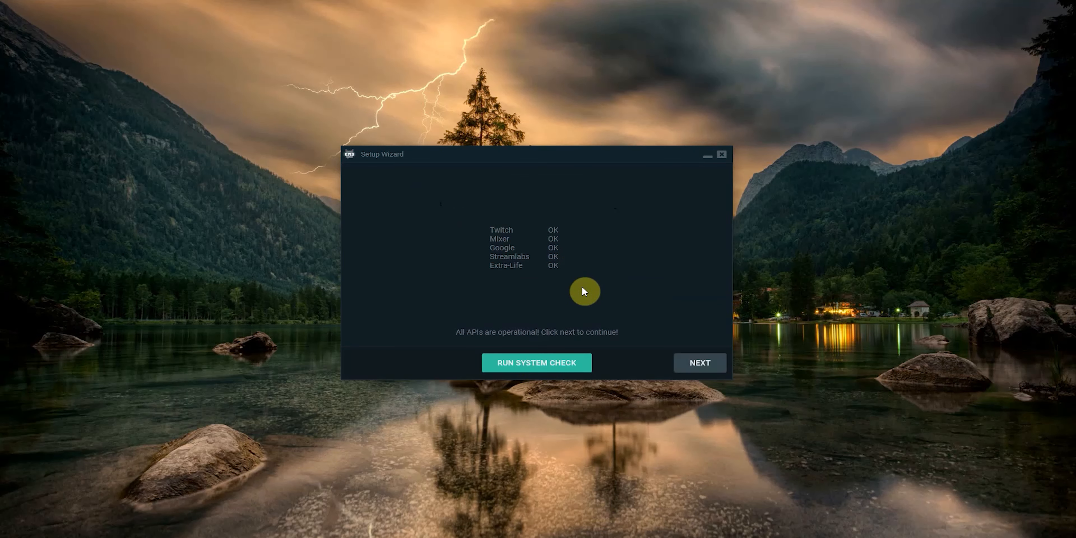
click(692, 353)
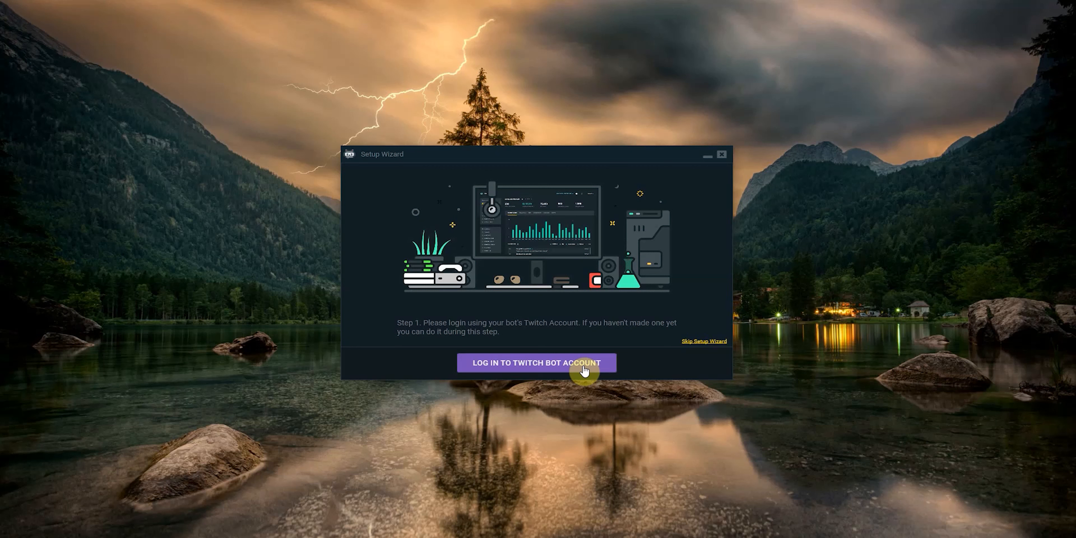
Step: Log in to the Twitch bot account with its username, password and verification token, and authorize Streamlabs Chatbot
click(527, 367)
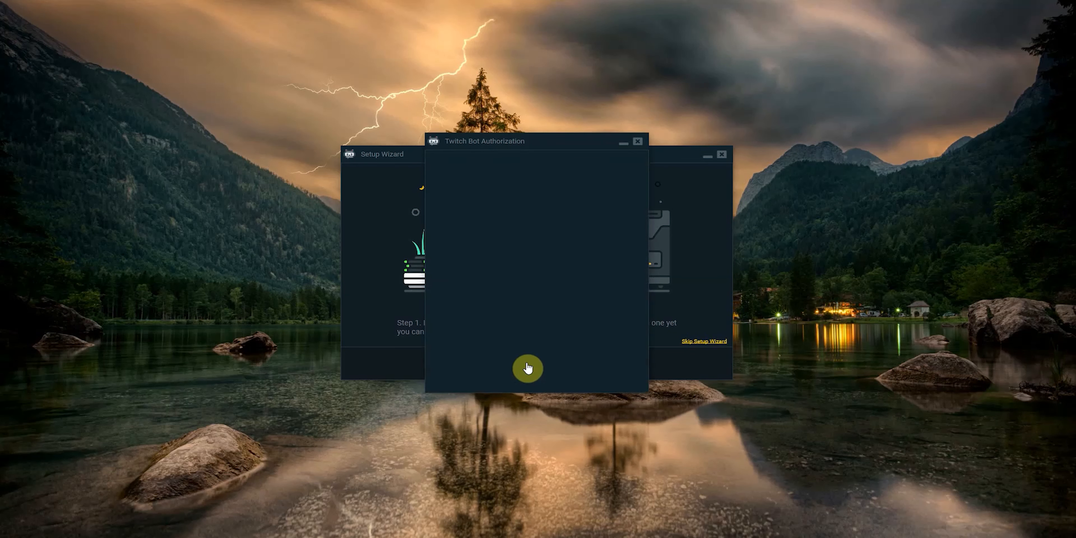
click(493, 238)
text(theburr)
key(Tab)
key(ctrl+v)
key(Return)
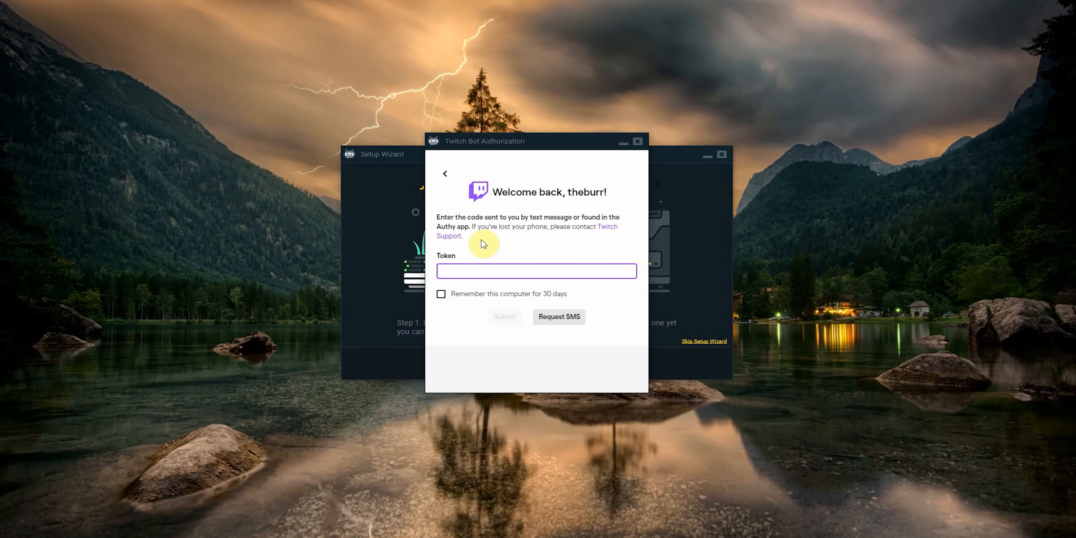
key(ctrl+v)
click(505, 316)
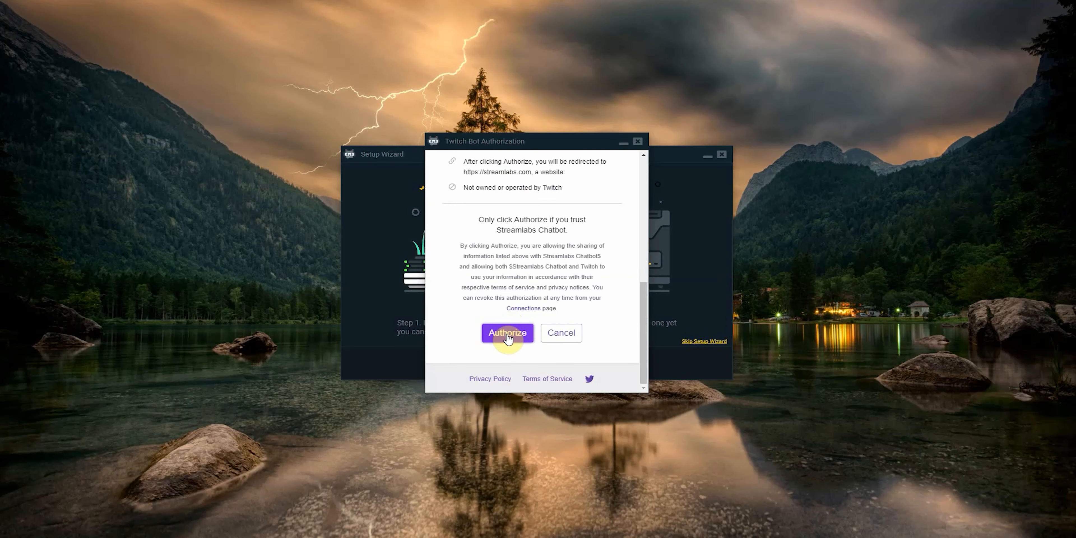
click(507, 334)
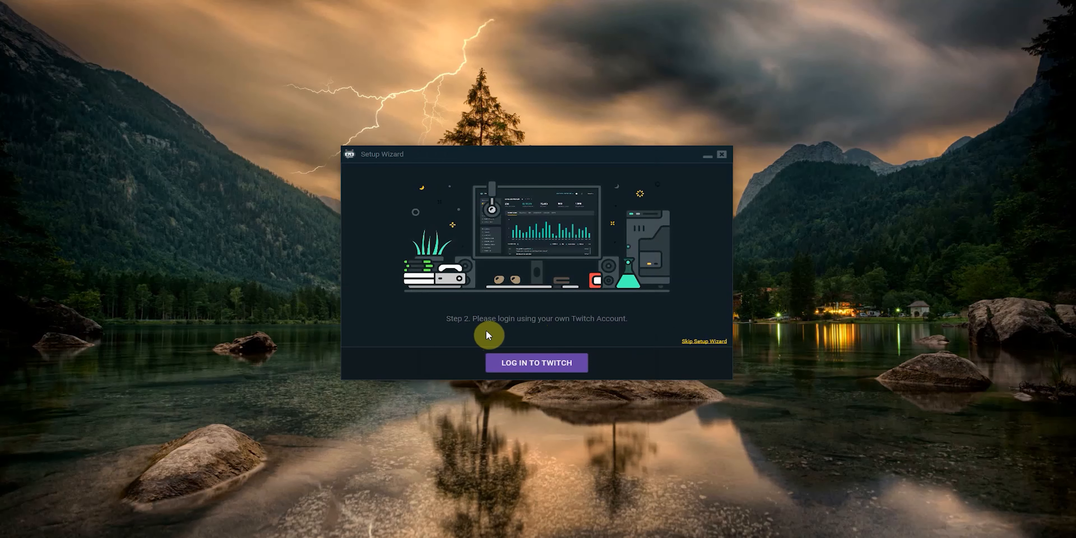
Step: Log in to the streamer's own Twitch account with its password and verification token, and authorize the chatbot
click(537, 368)
key(Tab)
text(•)
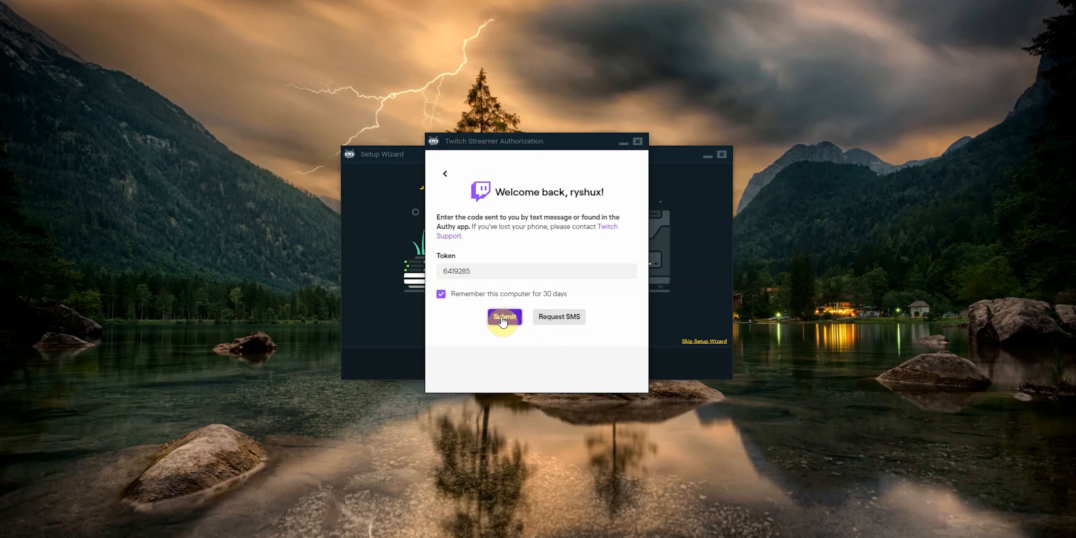
click(503, 318)
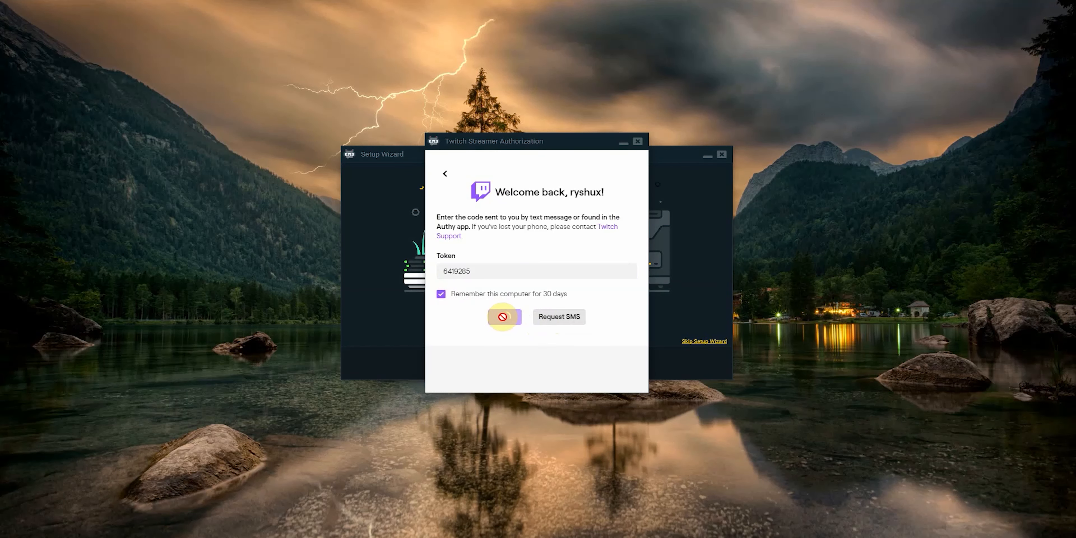
click(507, 333)
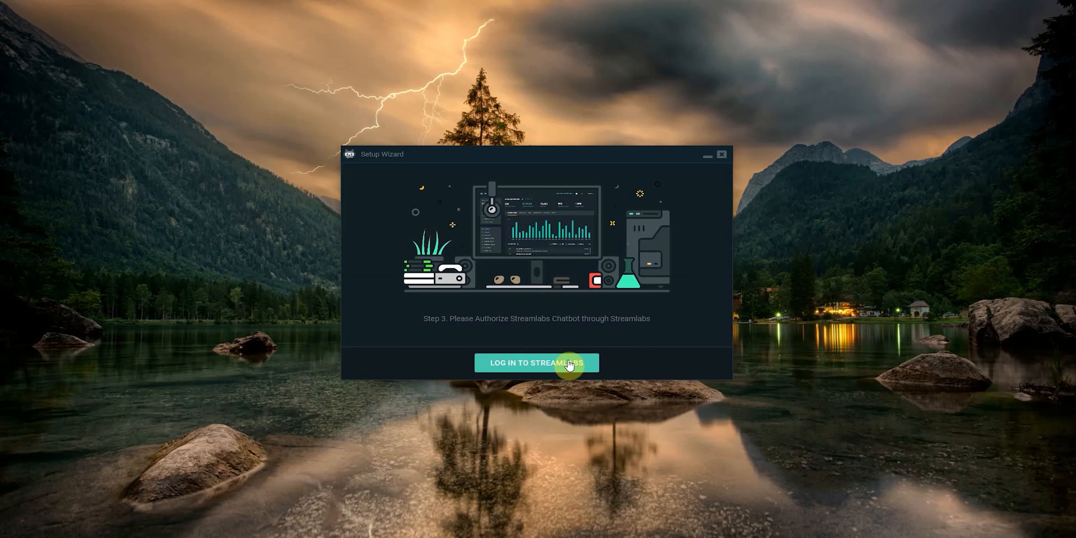
Step: Log in to Streamlabs through Twitch and approve the chatbot's access
click(537, 368)
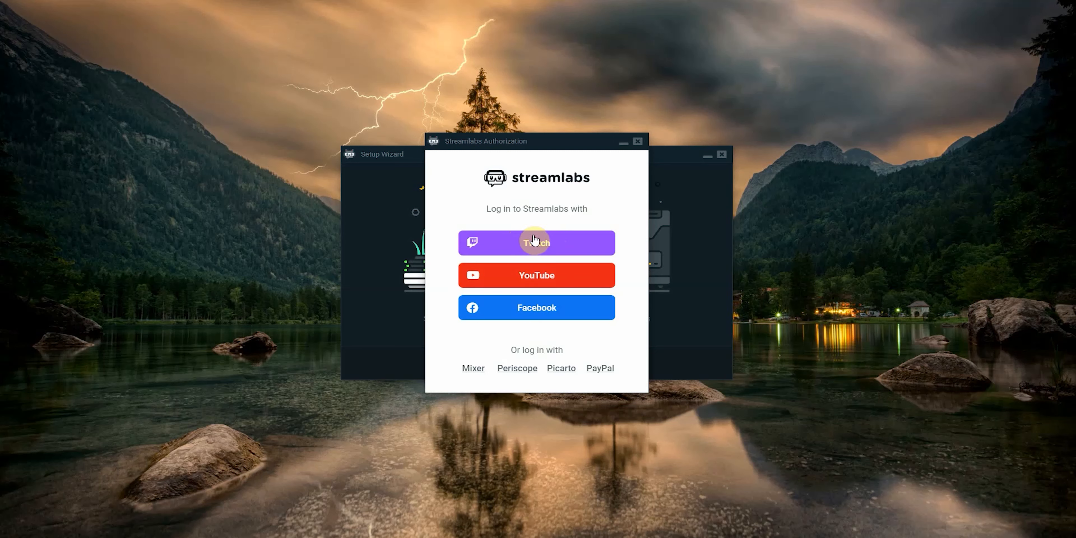
click(542, 243)
scroll(521, 332, down, 3)
scroll(522, 320, up, 3)
scroll(522, 322, down, 3)
click(606, 248)
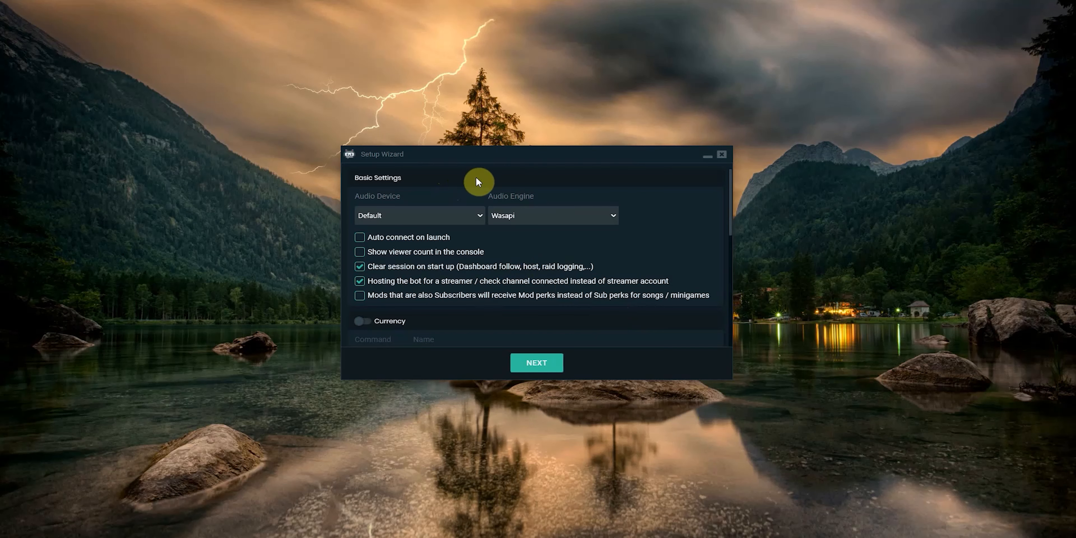
Step: Set the audio device to System (TC-Helicon GoXLR), keep the Wasapi engine, and enable showing the viewer count in the console
click(421, 212)
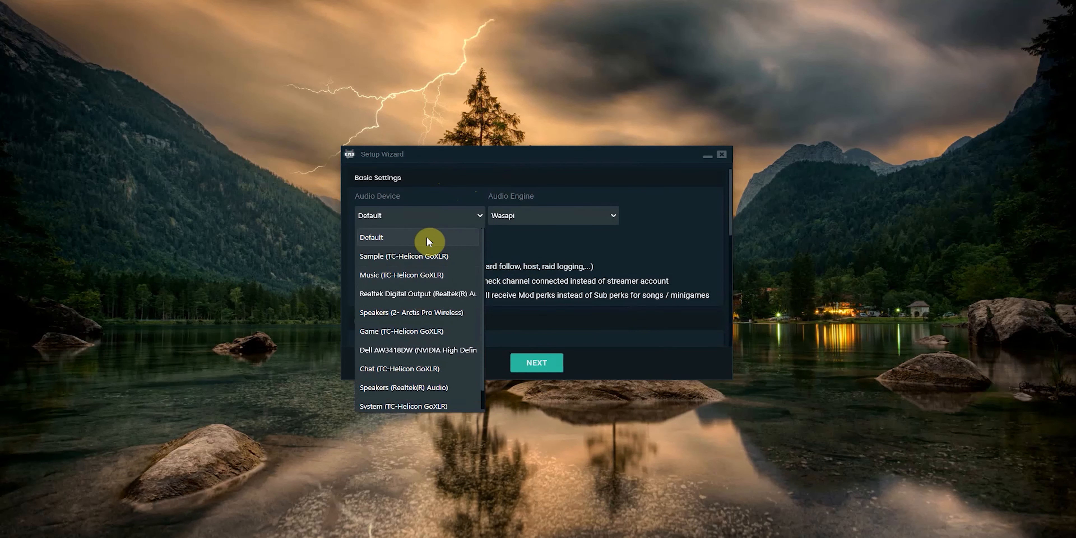
click(405, 406)
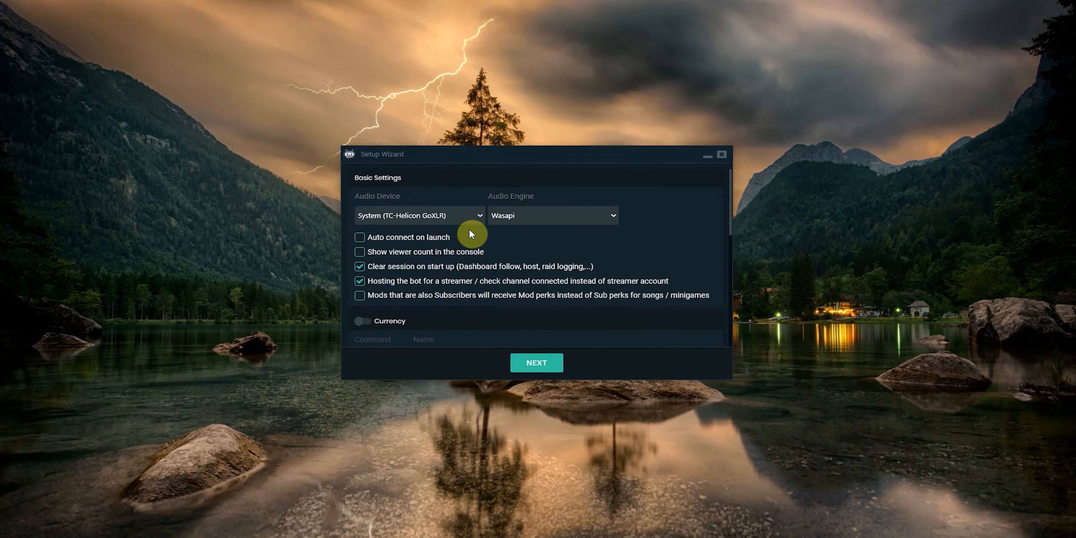
click(513, 216)
click(442, 287)
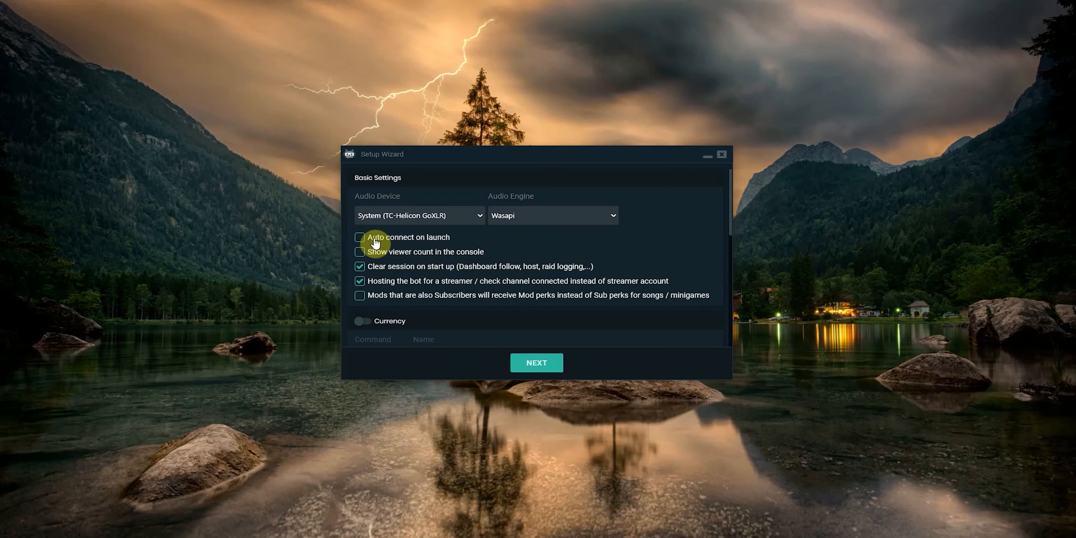
click(360, 252)
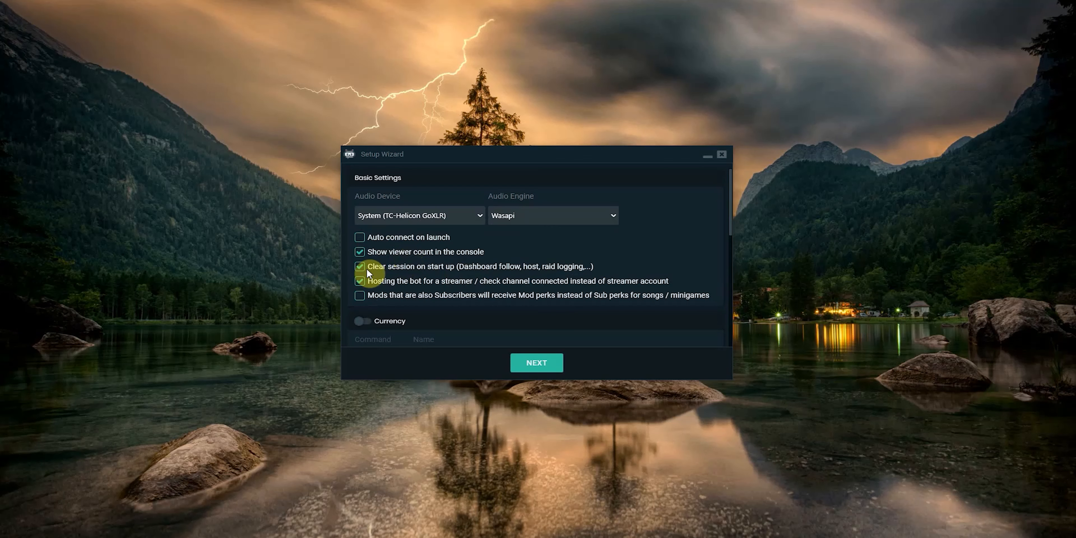
Step: Enable the Currency section of the wizard's settings to look over its options, and disable it again
scroll(449, 279, down, 1)
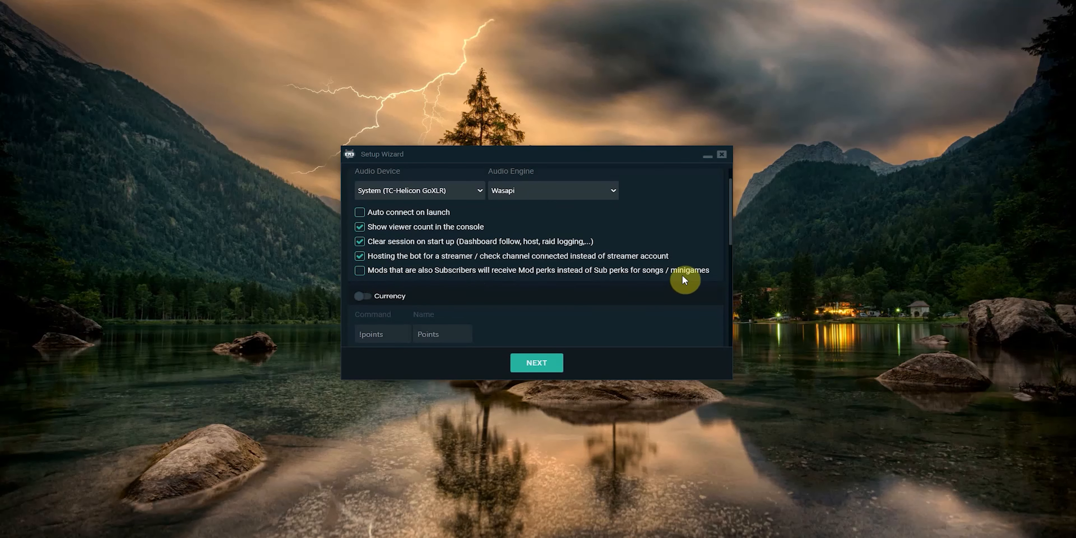
scroll(426, 277, down, 3)
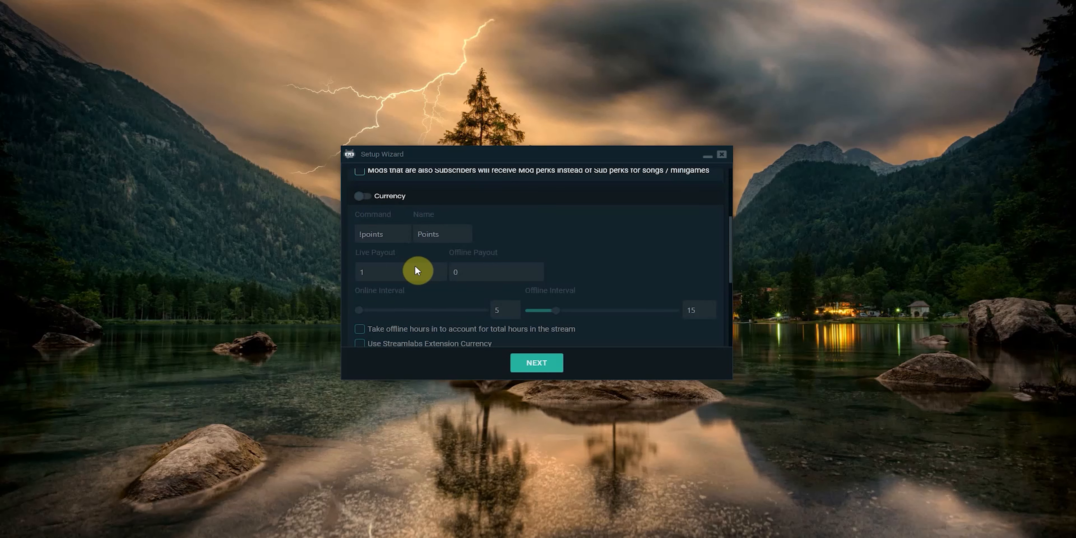
click(374, 196)
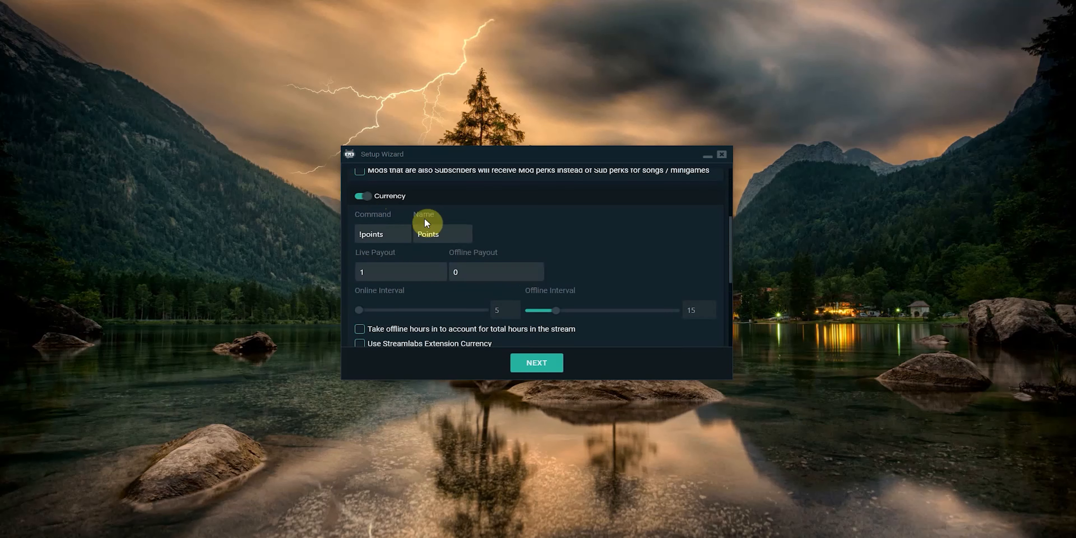
scroll(459, 292, down, 2)
scroll(480, 305, up, 2)
click(371, 191)
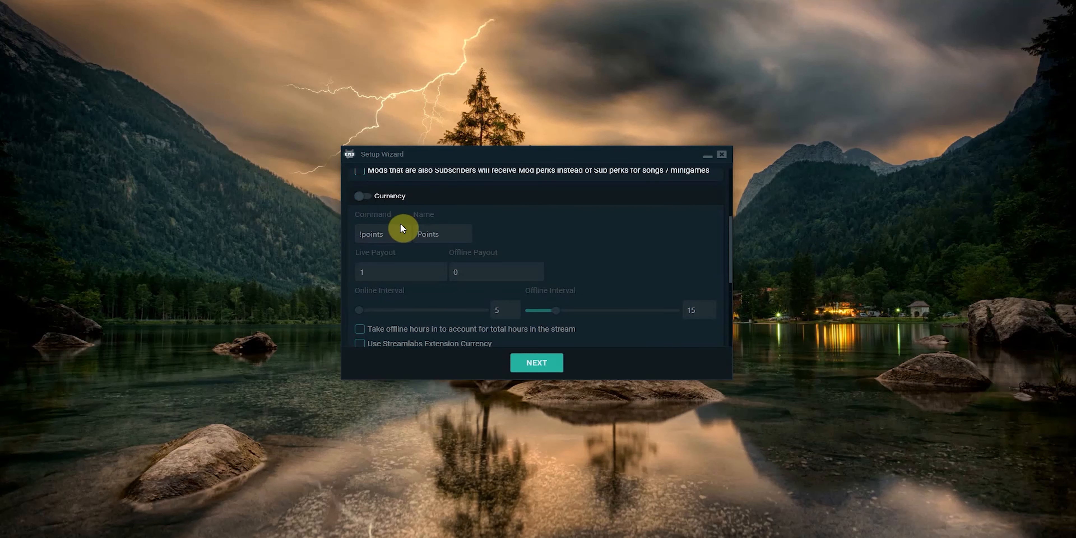
Step: Try the Legacy Dark and Twitch Dark styles, and return the style to Dark
scroll(442, 233, down, 6)
click(584, 336)
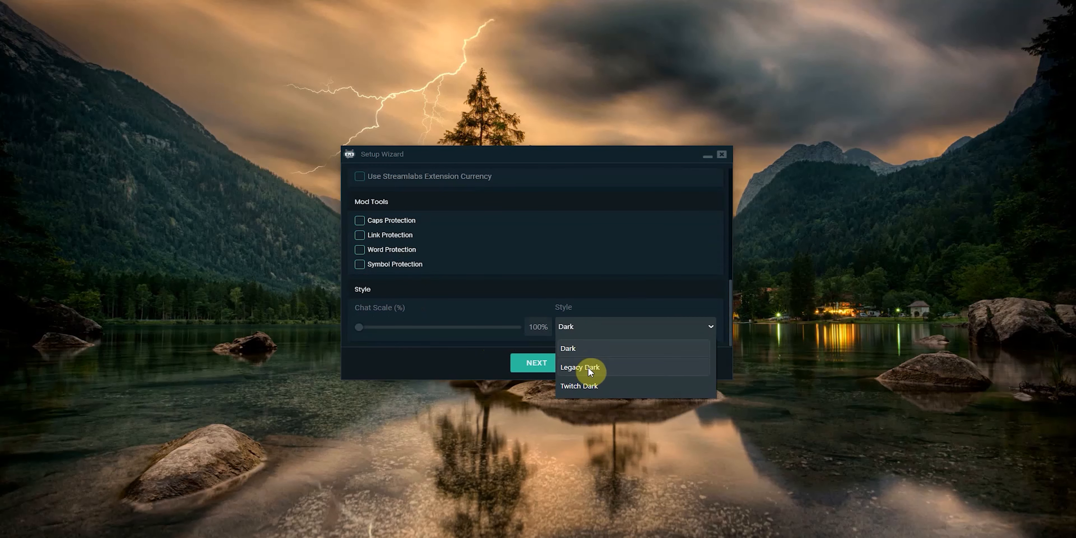
click(589, 366)
click(590, 332)
click(584, 383)
click(581, 334)
click(577, 346)
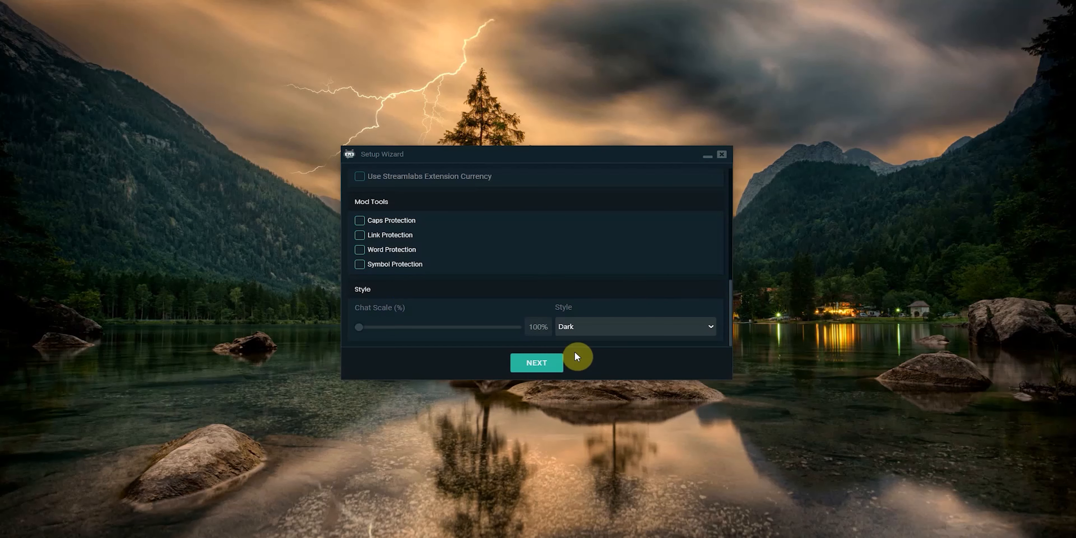
Step: Finish the setup wizard and close the Support window
click(538, 363)
click(538, 363)
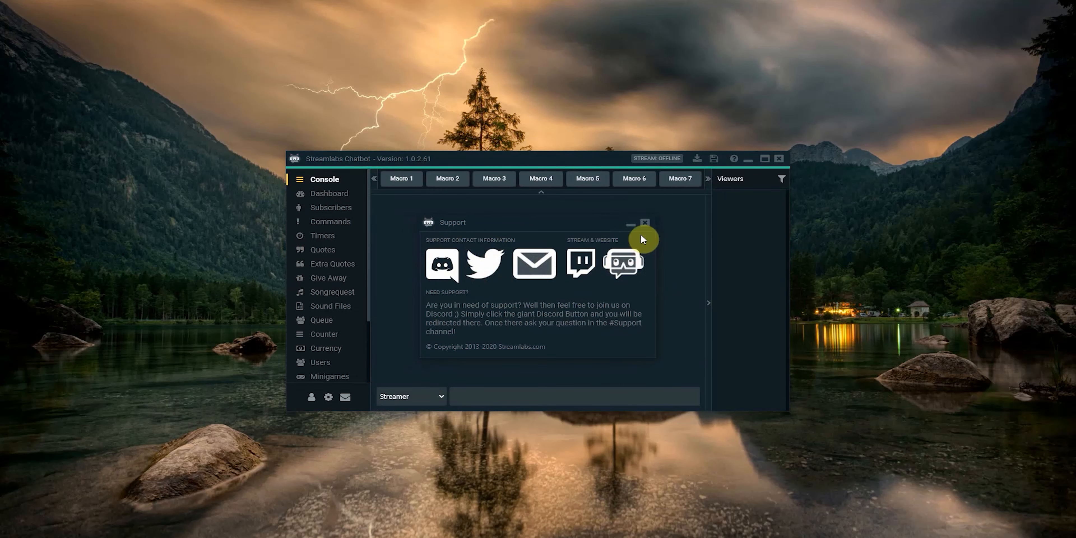
click(646, 225)
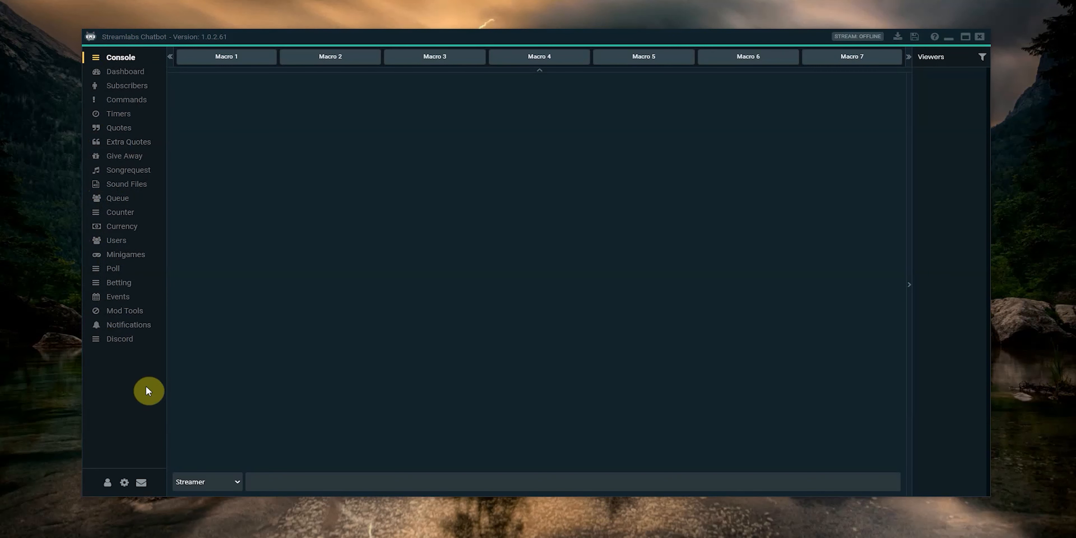
Step: Open the account connections and connect the Twitch Bot with the Regular connection type
click(108, 484)
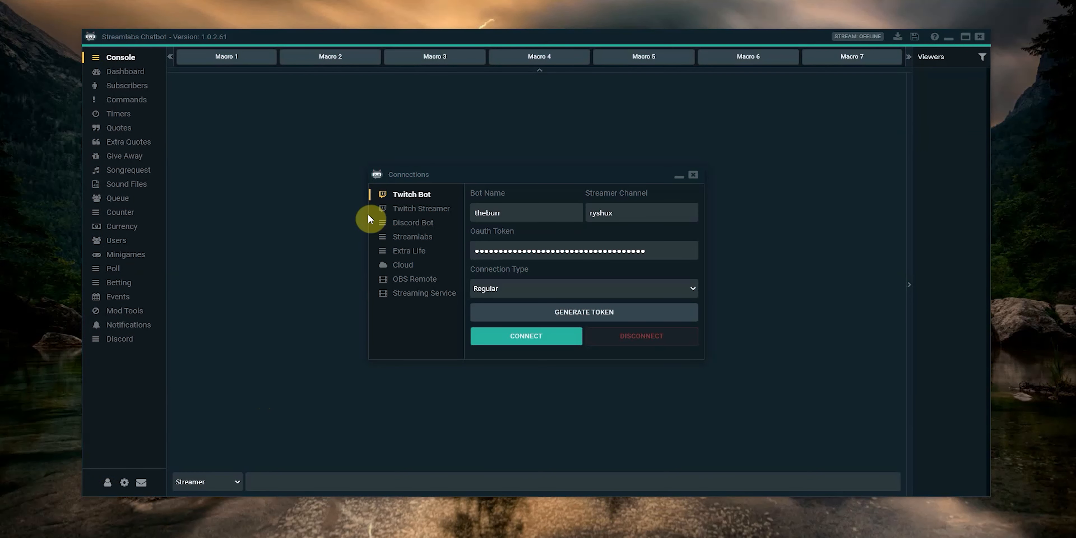
click(409, 211)
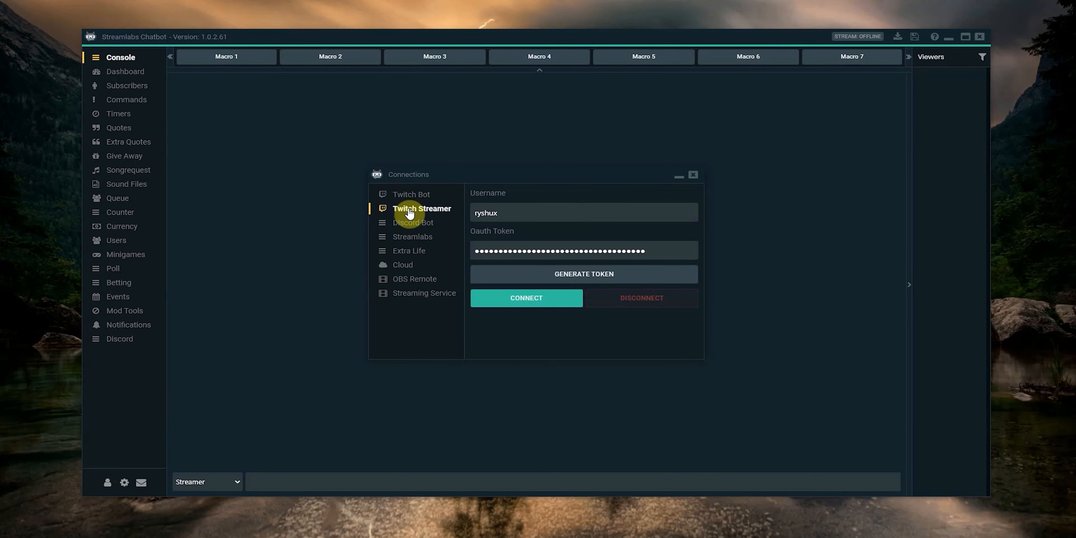
click(407, 195)
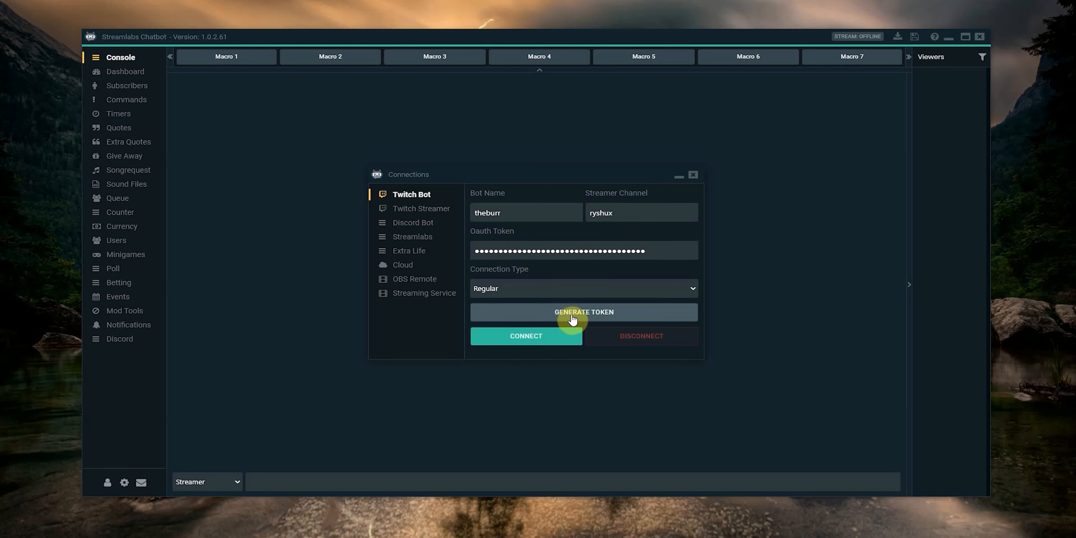
click(533, 341)
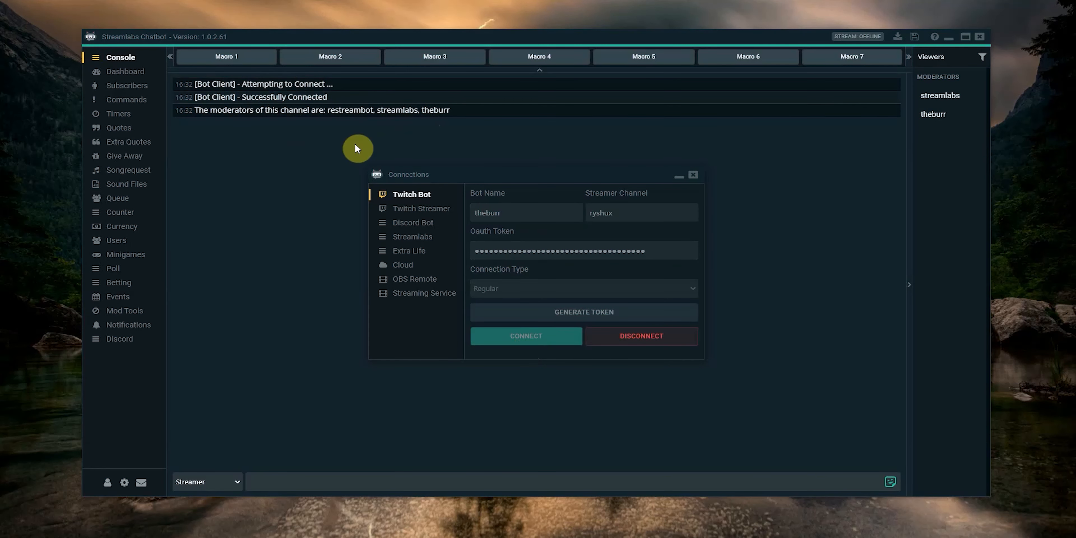
Step: Connect the Twitch Streamer account and close the Connections window
click(423, 210)
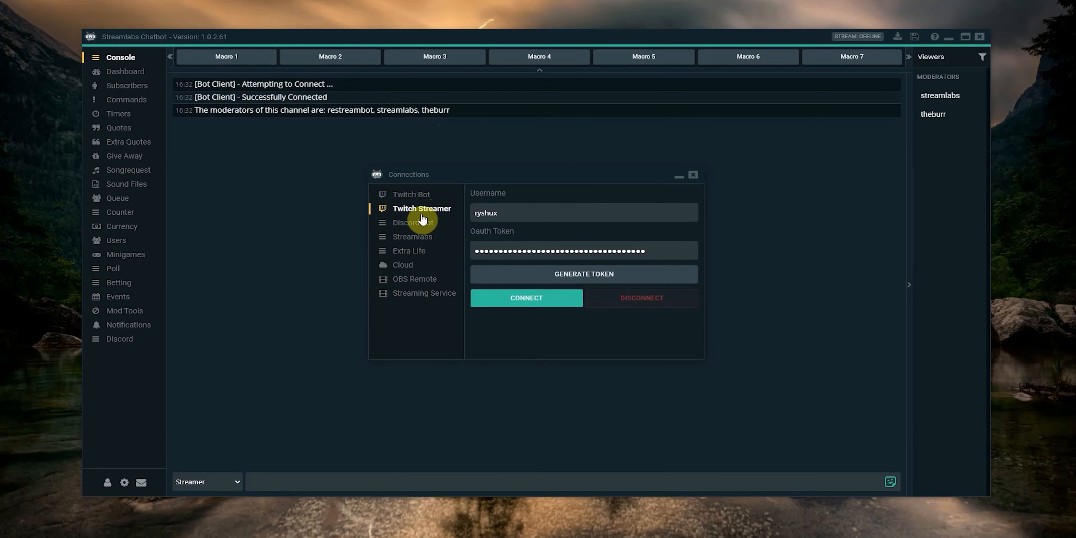
click(501, 297)
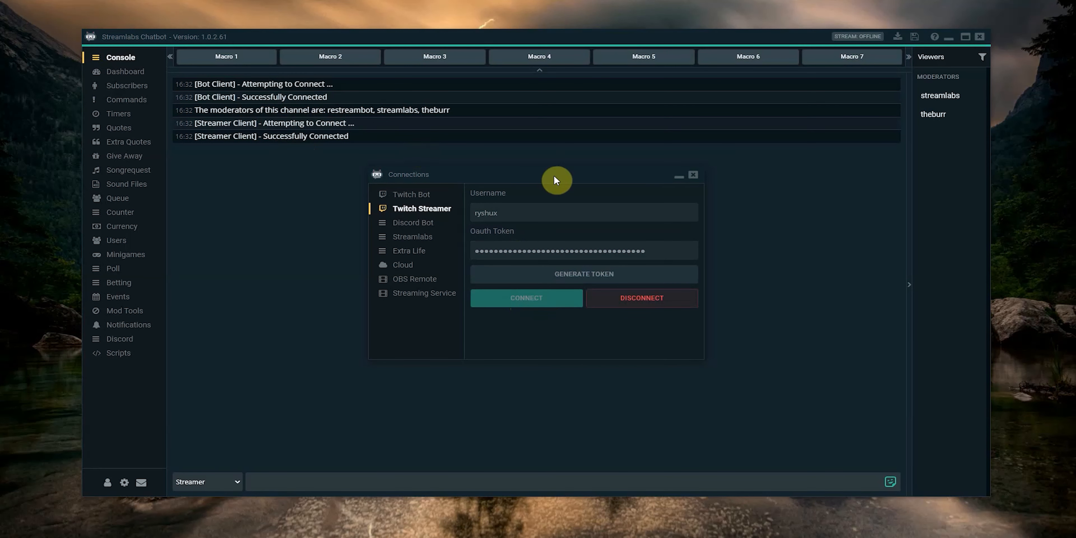
click(693, 176)
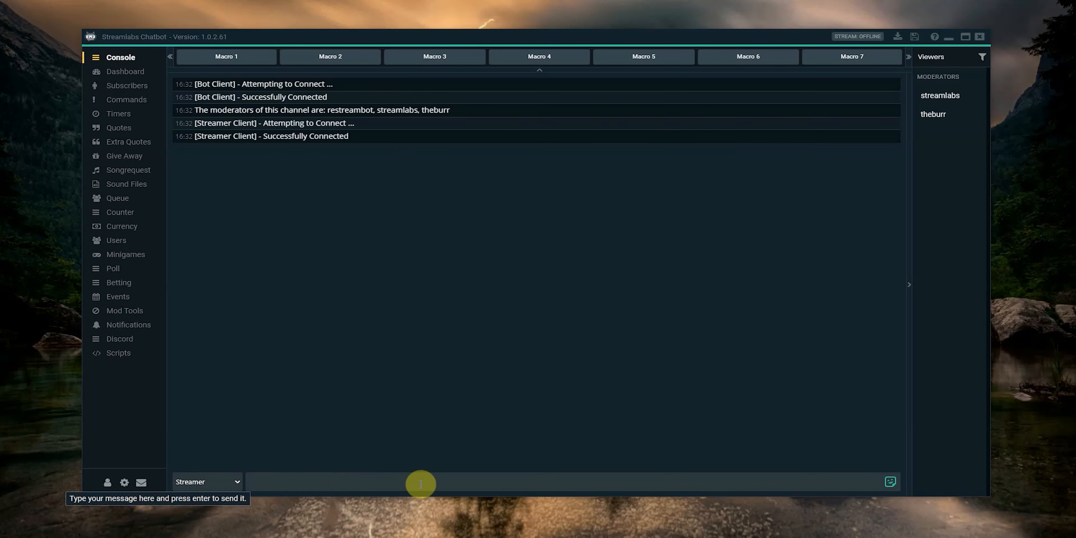
Step: Send the chat message "hello" as Streamer and the message "hi" as Bot from the console
click(272, 480)
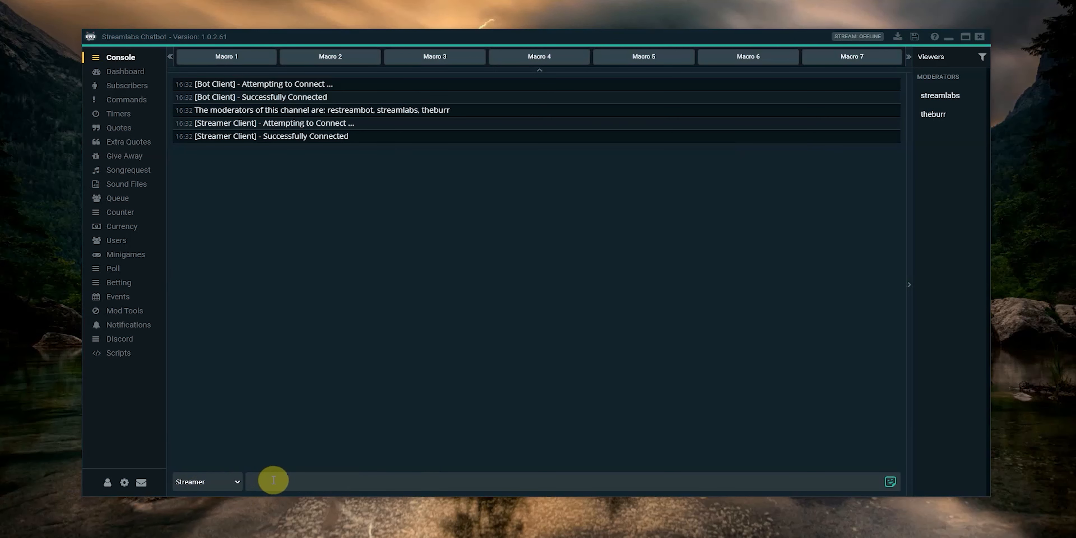
text(he)
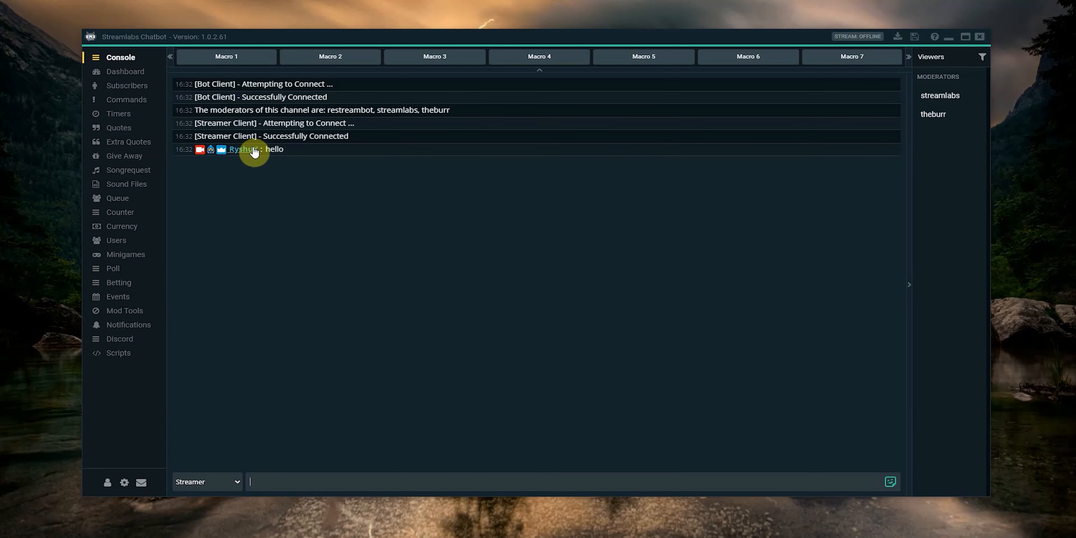
click(239, 482)
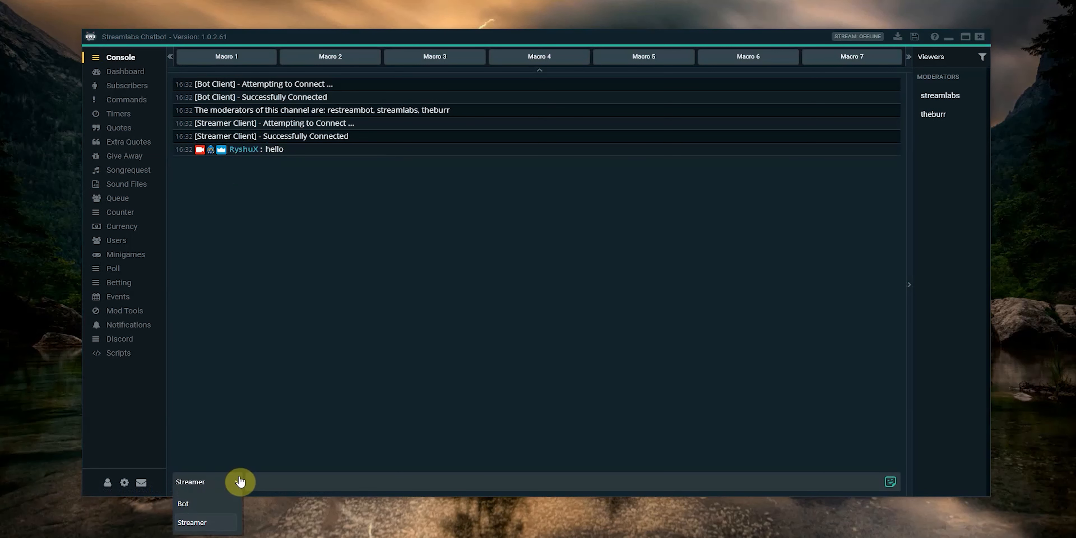
click(194, 504)
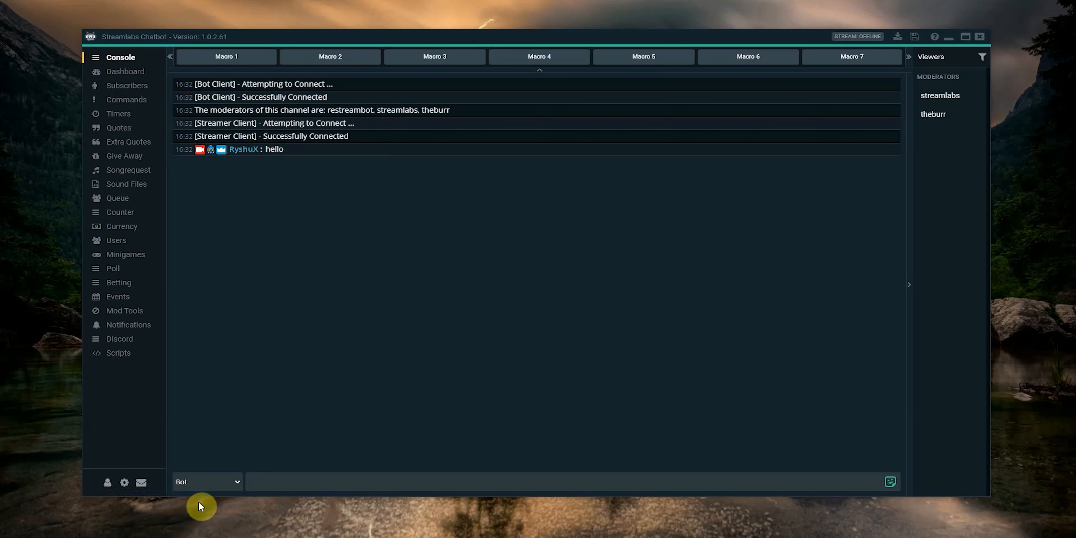
click(273, 476)
text(hi)
key(Return)
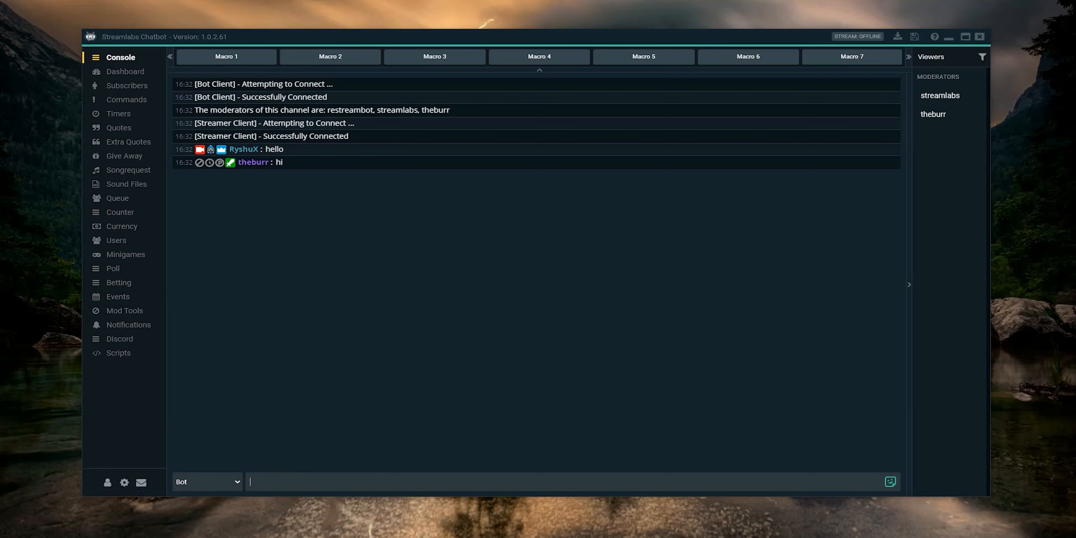